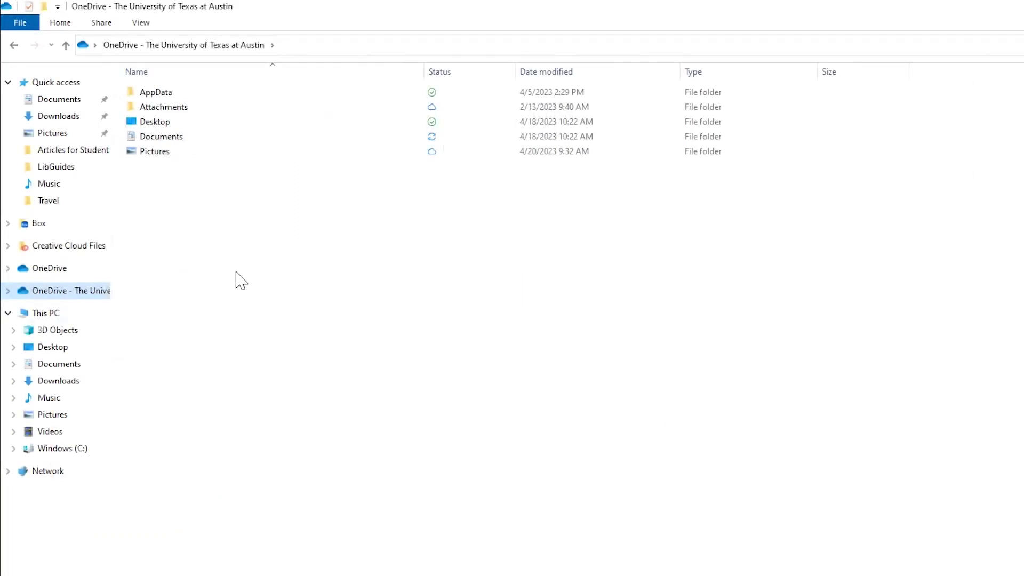
Add a new folder named 'Zotero' inside the university OneDrive folder
{"action": "right_click", "coordinate": [185, 183]}
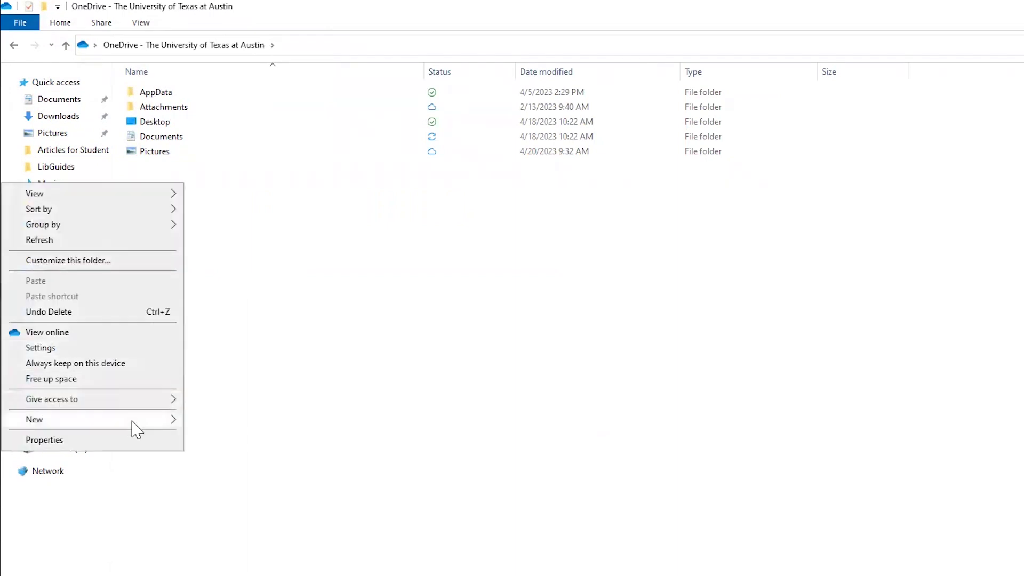
{"action": "mouse_move", "coordinate": [130, 427]}
{"action": "left_click", "coordinate": [248, 423]}
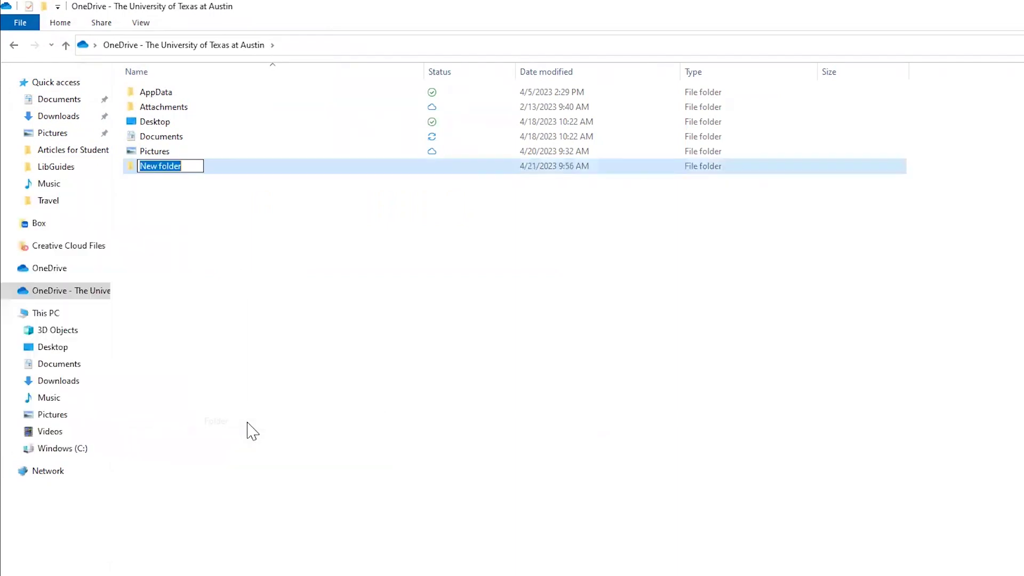
{"action": "type", "text": "Zotero"}
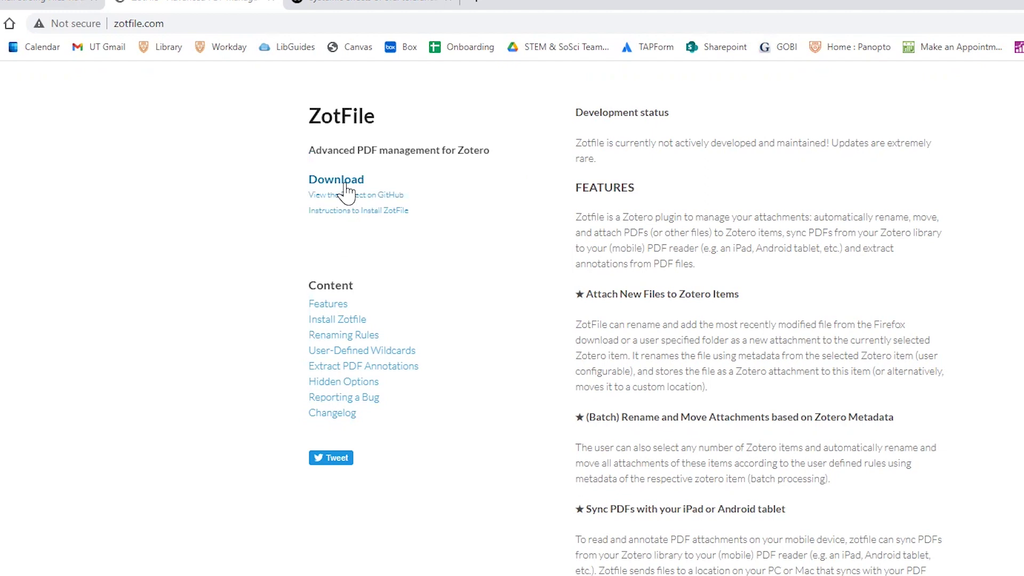
Open the downloaded zotfile-5.1.2-fx (1).xpi from Chrome's download bar
{"action": "left_click", "coordinate": [20, 575]}
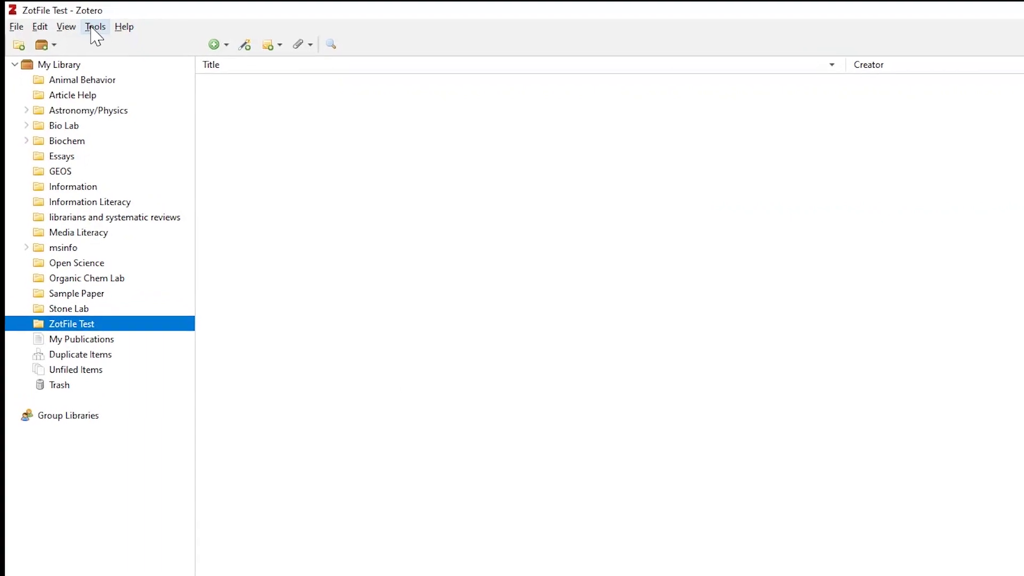
Install ZotFile from zotfile-5.1.2-fx (1).xpi using the Add-ons manager's Install Add-on From File
{"action": "left_click", "coordinate": [91, 29]}
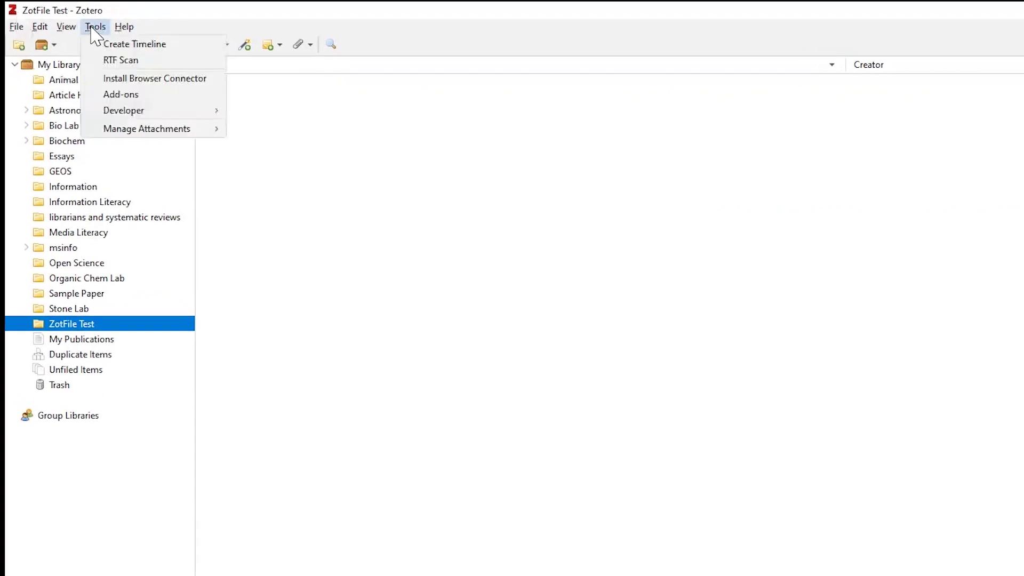
{"action": "left_click", "coordinate": [127, 96]}
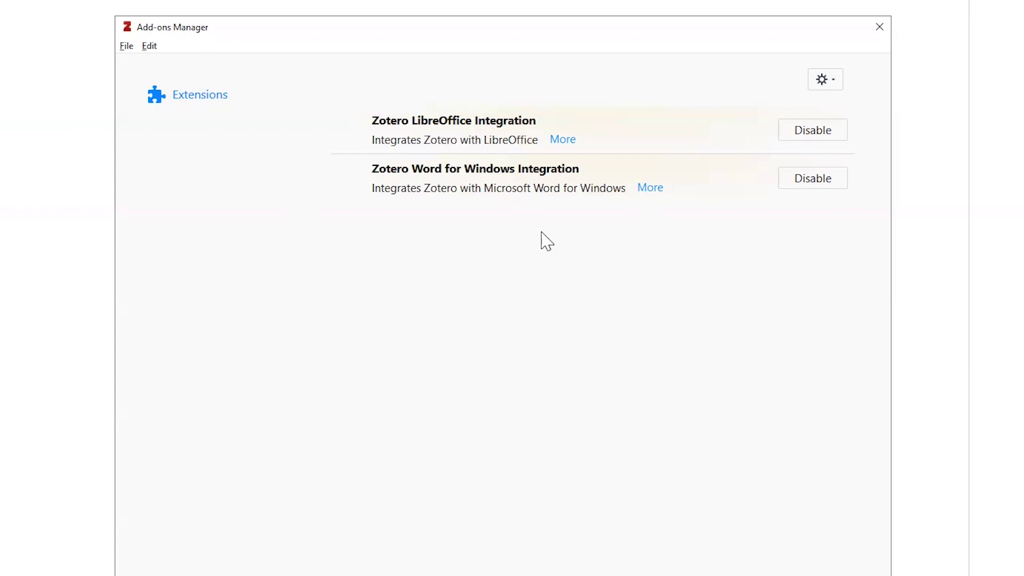
{"action": "left_click", "coordinate": [824, 91]}
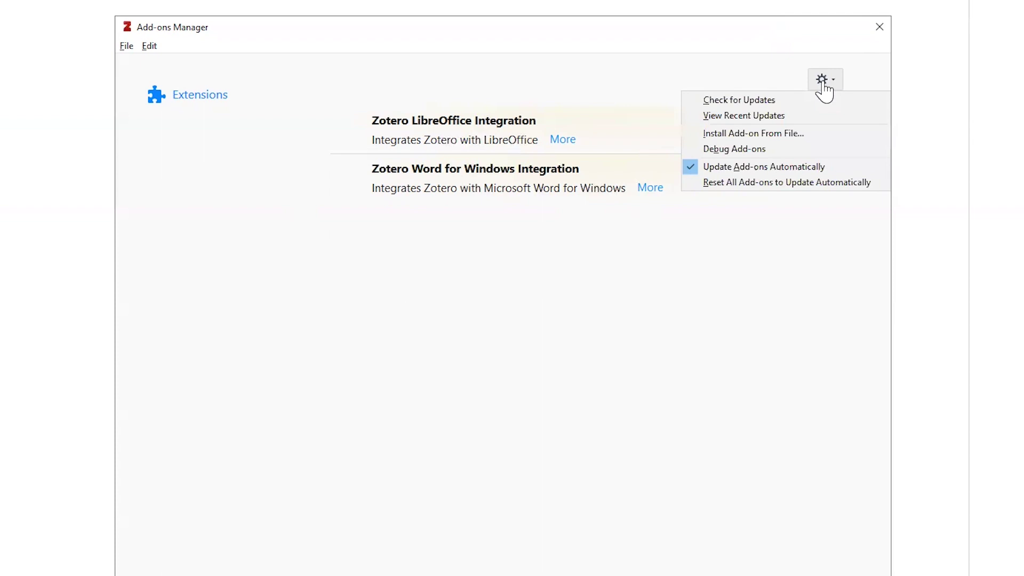
{"action": "left_click", "coordinate": [806, 138]}
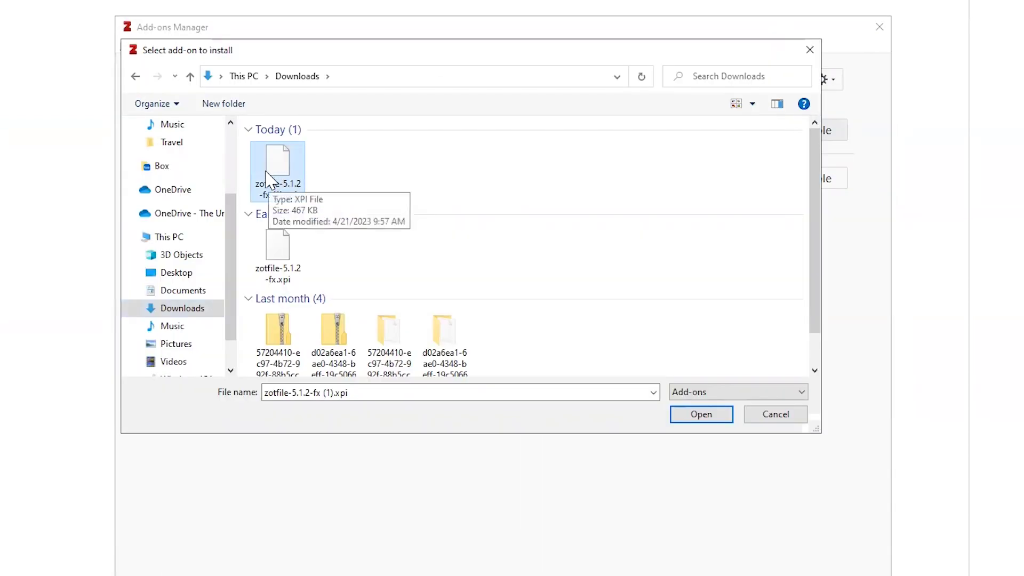
{"action": "double_click", "coordinate": [270, 179]}
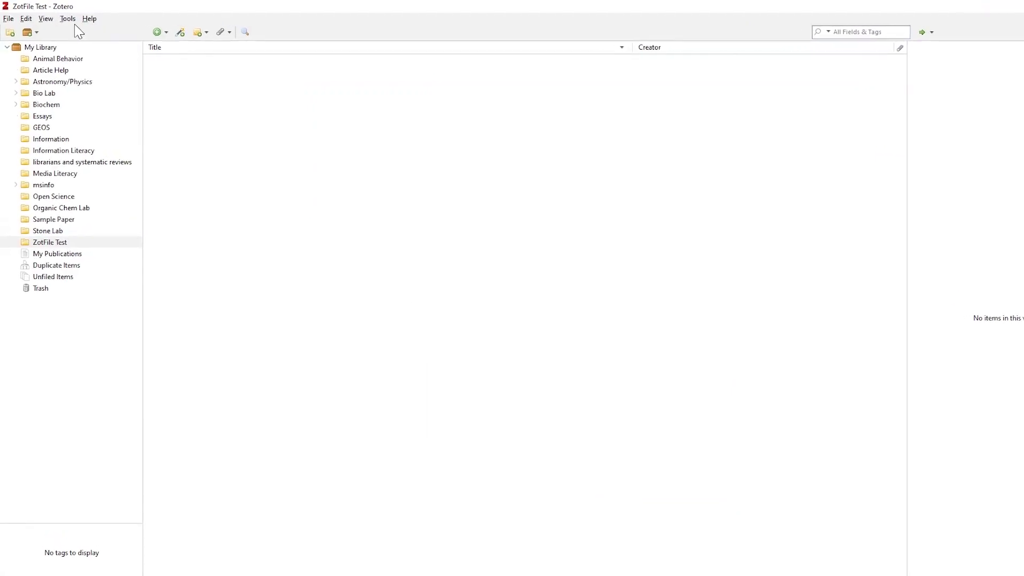
In ZotFile Preferences, point both the source folder and custom file location to OneDrive's Zotero folder
{"action": "left_click", "coordinate": [69, 19]}
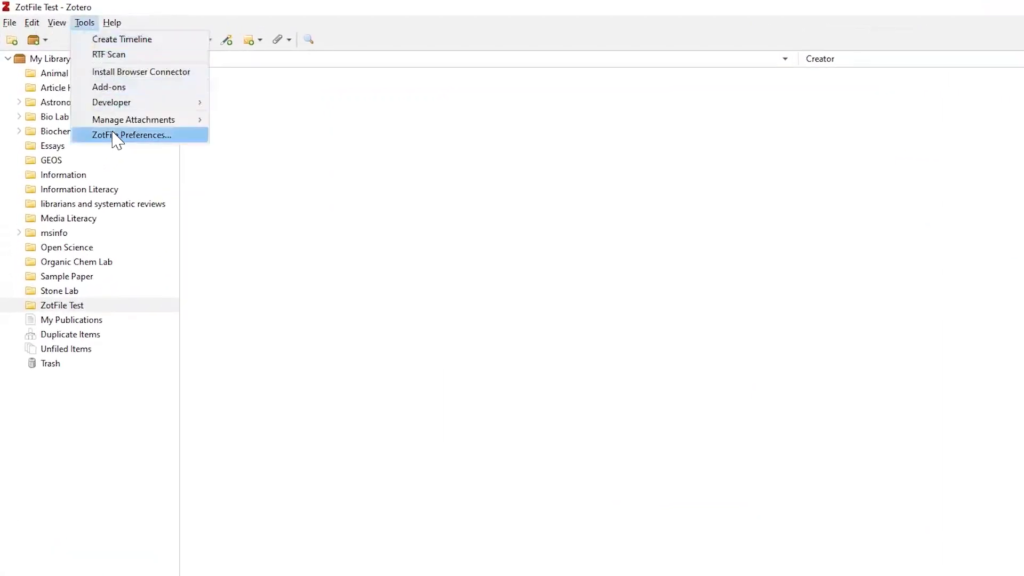
{"action": "left_click", "coordinate": [117, 135]}
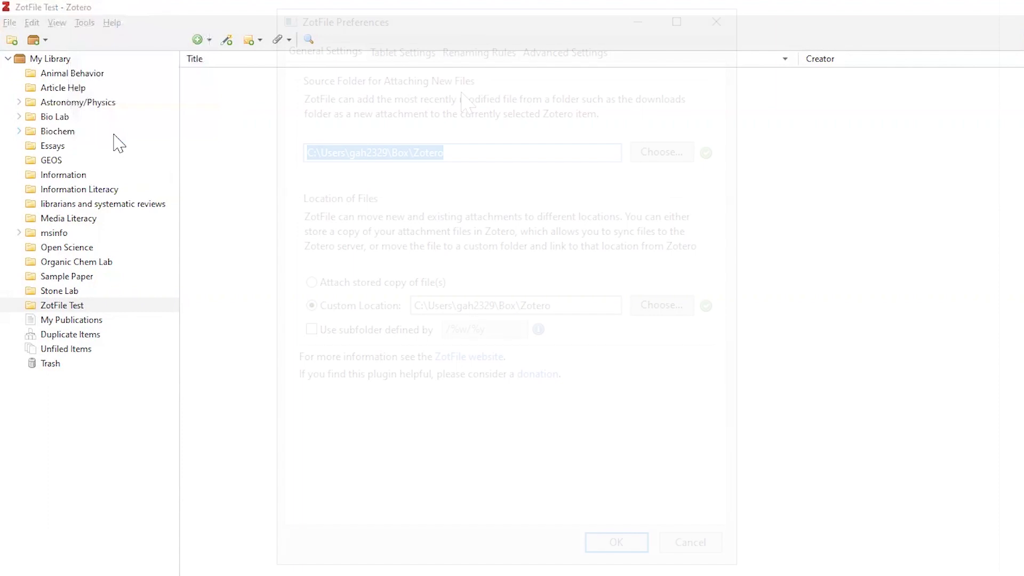
{"action": "left_click", "coordinate": [339, 58]}
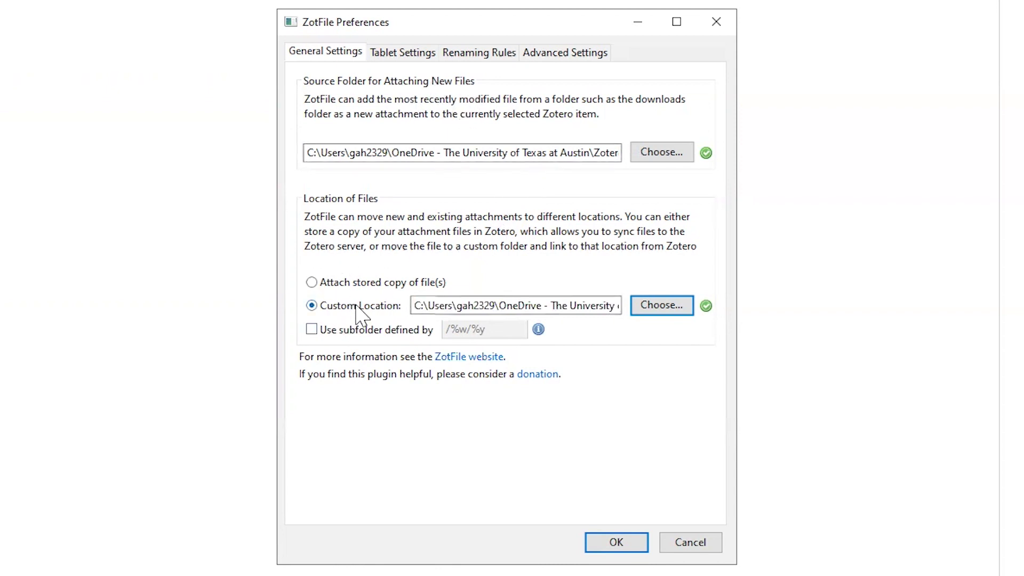
{"action": "left_click", "coordinate": [659, 306]}
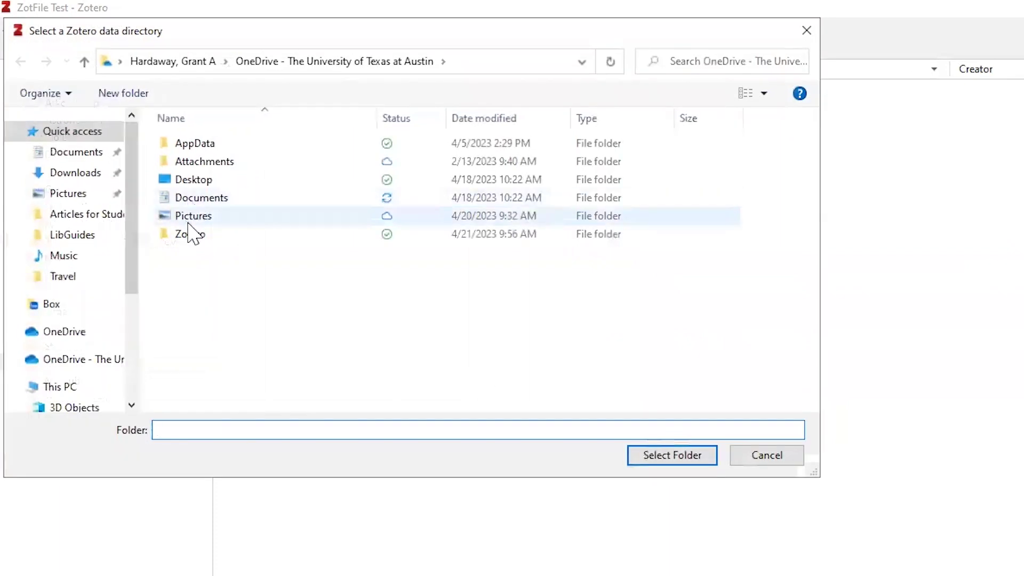
{"action": "double_click", "coordinate": [192, 235]}
{"action": "left_click", "coordinate": [693, 461]}
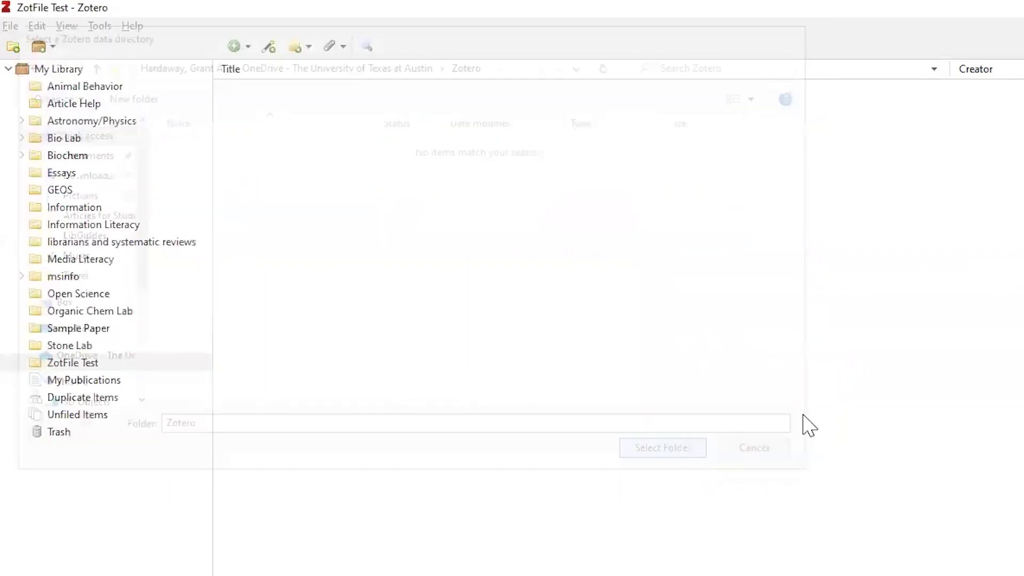
{"action": "left_click", "coordinate": [830, 238]}
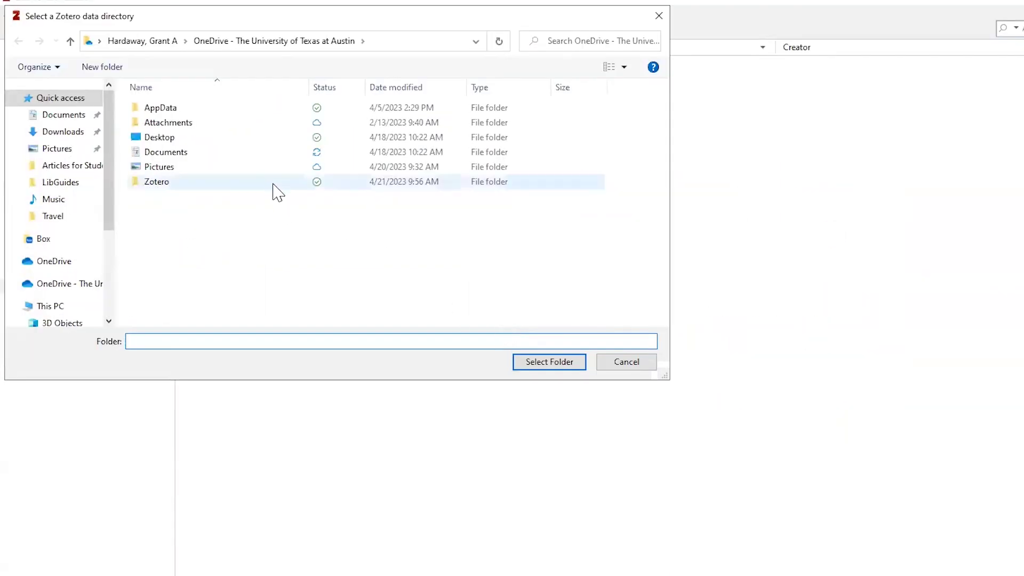
{"action": "double_click", "coordinate": [274, 181]}
{"action": "left_click", "coordinate": [549, 361]}
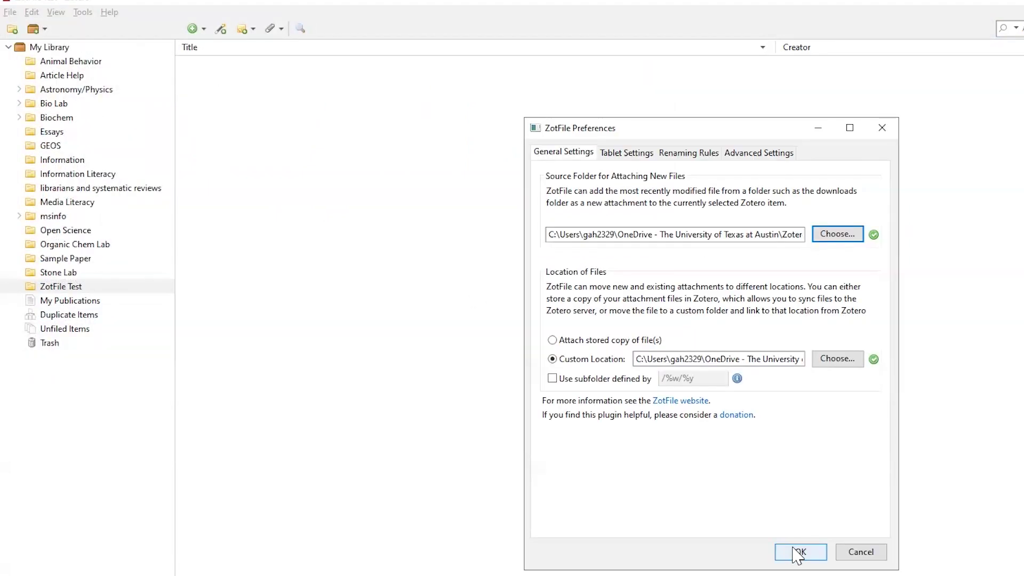
Set the linked attachment base directory in Files and Folders to the OneDrive Zotero folder and save
{"action": "left_click", "coordinate": [794, 549]}
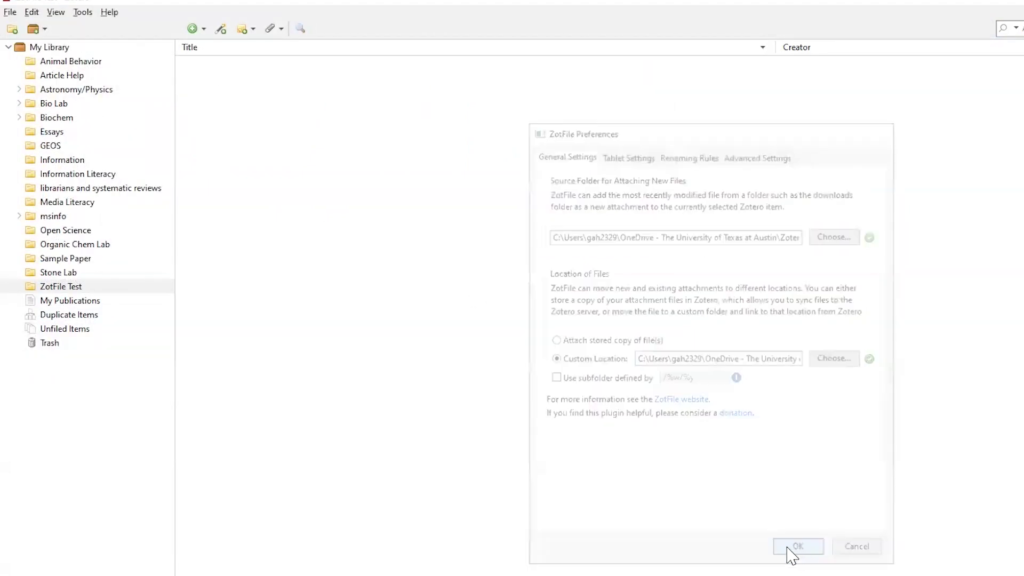
{"action": "left_click", "coordinate": [30, 13]}
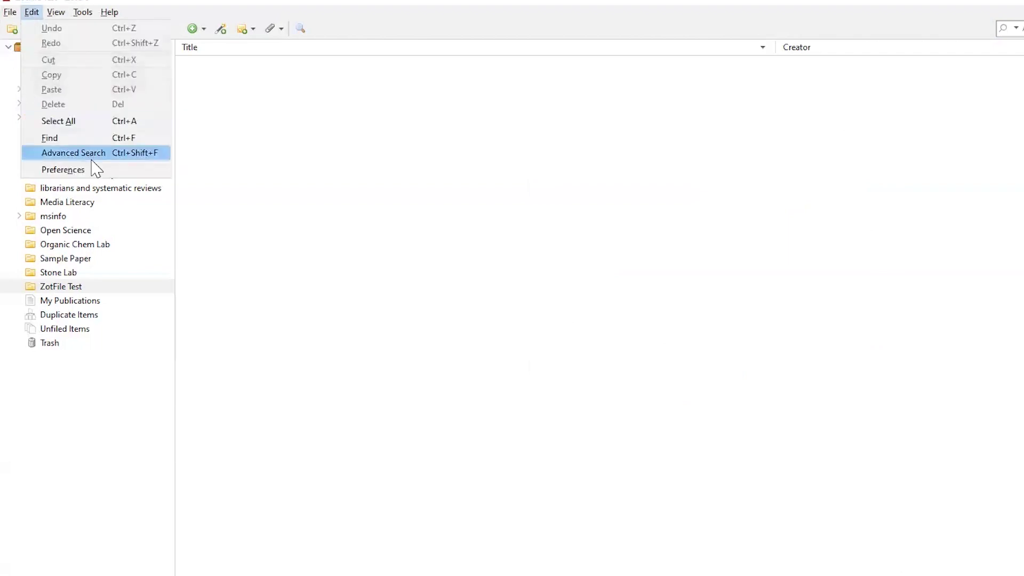
{"action": "left_click", "coordinate": [92, 168]}
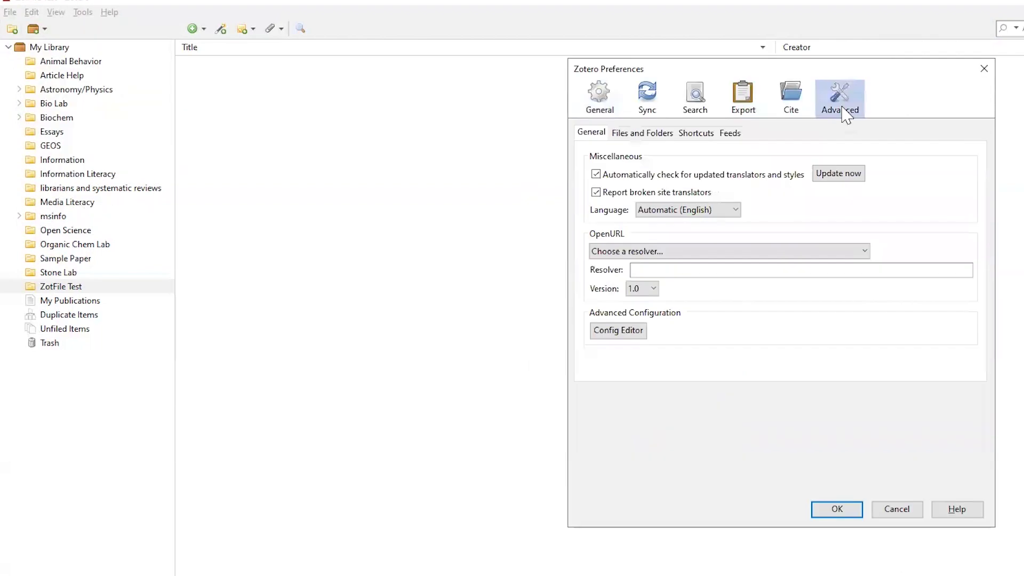
{"action": "left_click", "coordinate": [629, 135]}
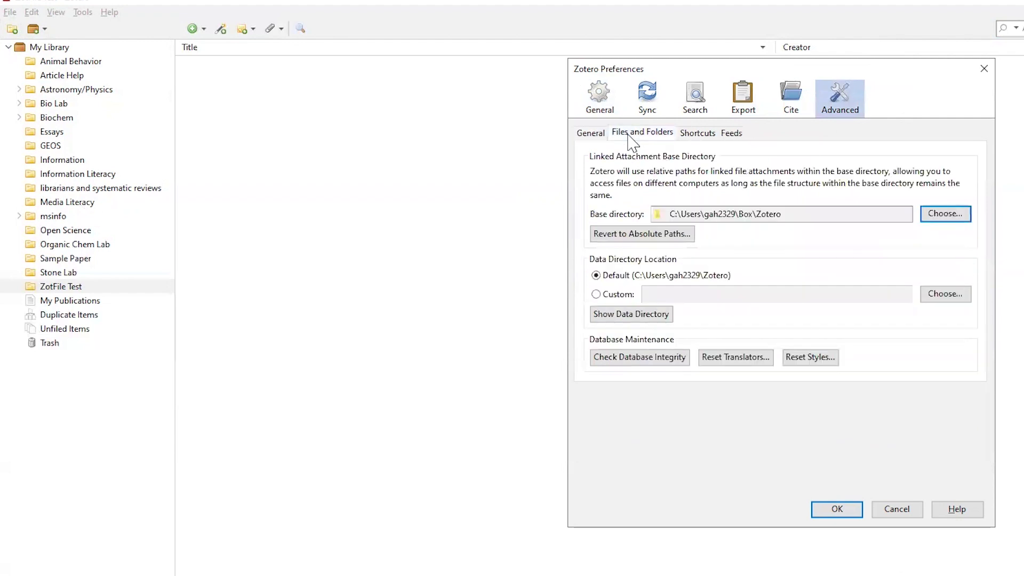
{"action": "left_click", "coordinate": [945, 215]}
{"action": "left_click", "coordinate": [780, 263]}
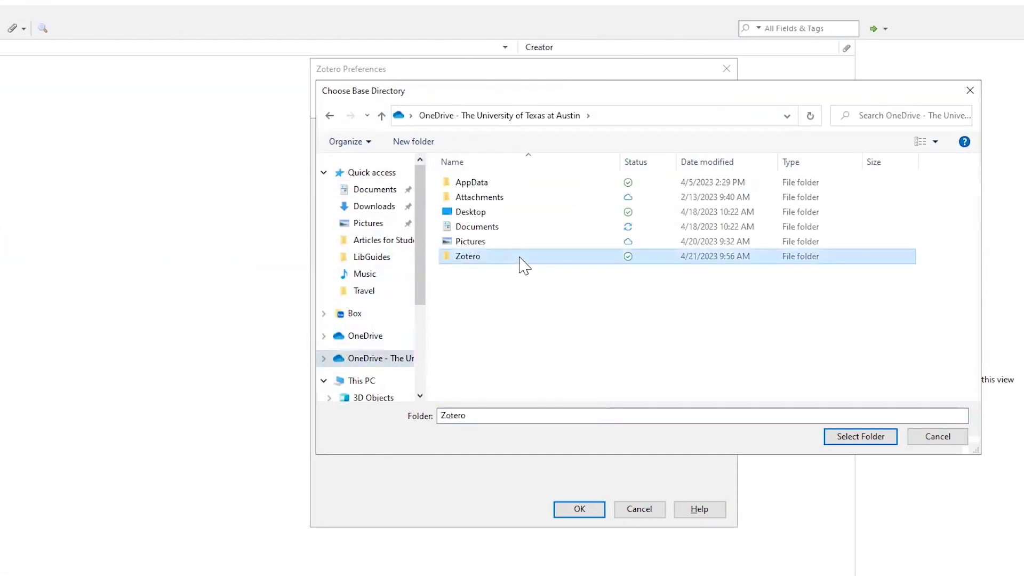
{"action": "left_click", "coordinate": [839, 442]}
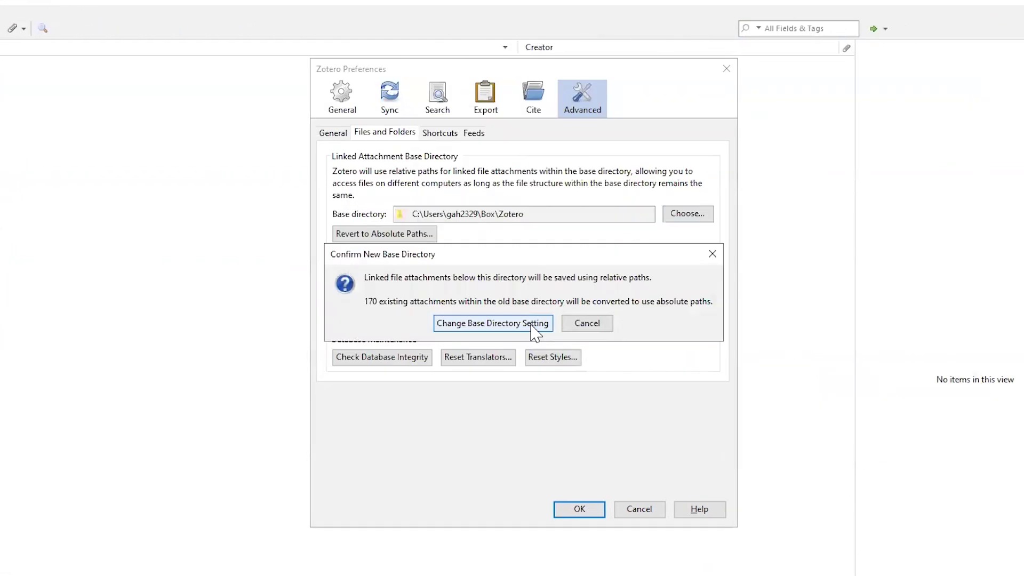
{"action": "left_click", "coordinate": [535, 323]}
{"action": "left_click", "coordinate": [589, 511]}
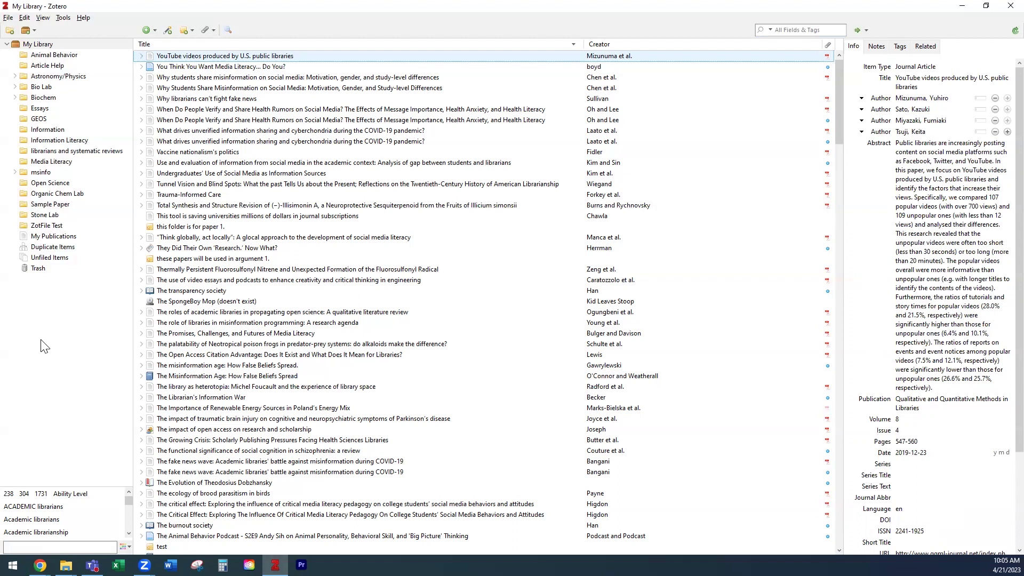
Rename and move the attachments of all 259 library items with ZotFile
{"action": "key", "text": "ctrl+a"}
{"action": "right_click", "coordinate": [336, 260]}
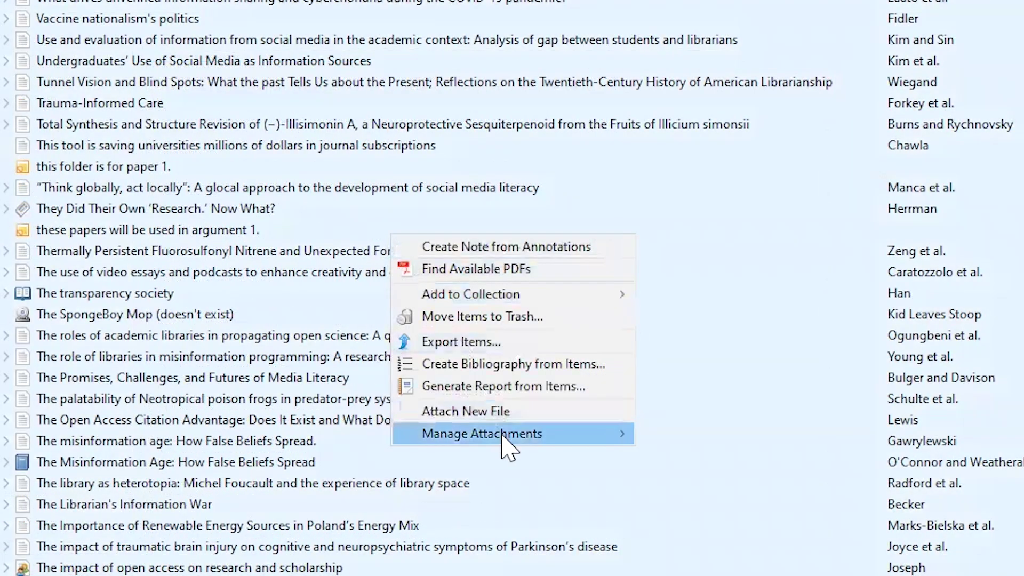
{"action": "mouse_move", "coordinate": [504, 447]}
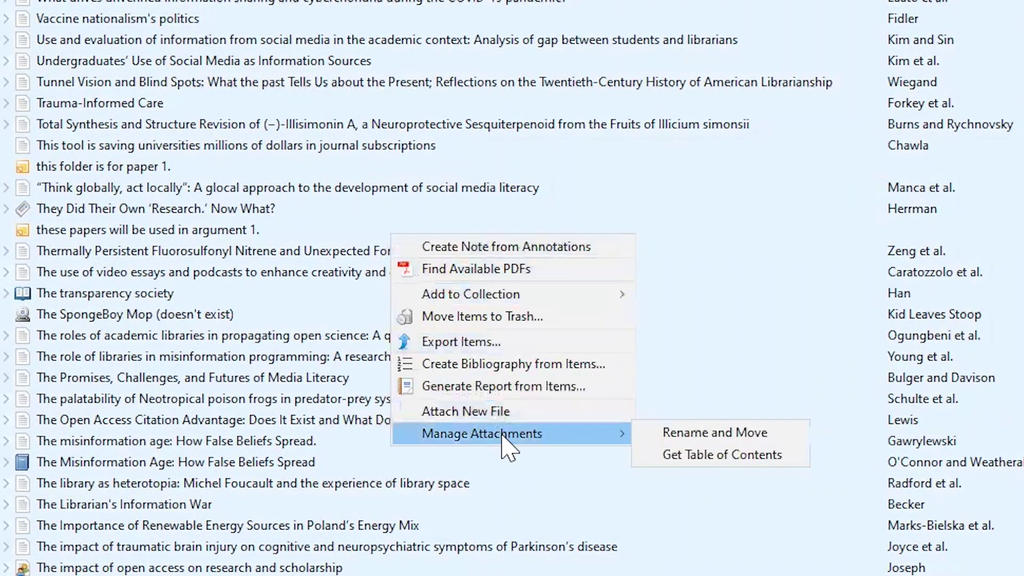
{"action": "left_click", "coordinate": [663, 435]}
{"action": "left_click", "coordinate": [691, 306]}
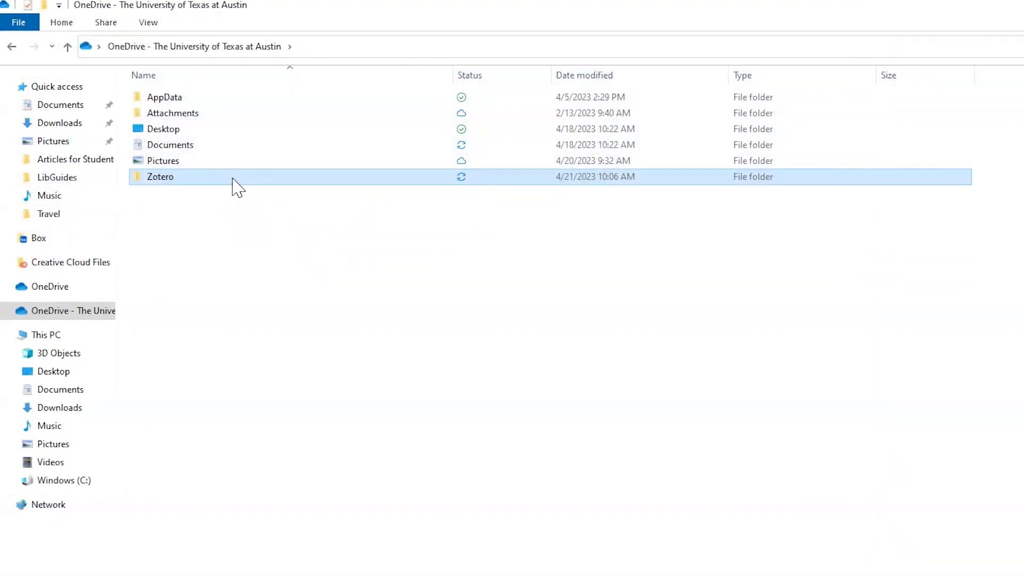
Open the Zotero folder in OneDrive to view the renamed PDFs
{"action": "mouse_move", "coordinate": [235, 186]}
{"action": "double_click", "coordinate": [233, 179]}
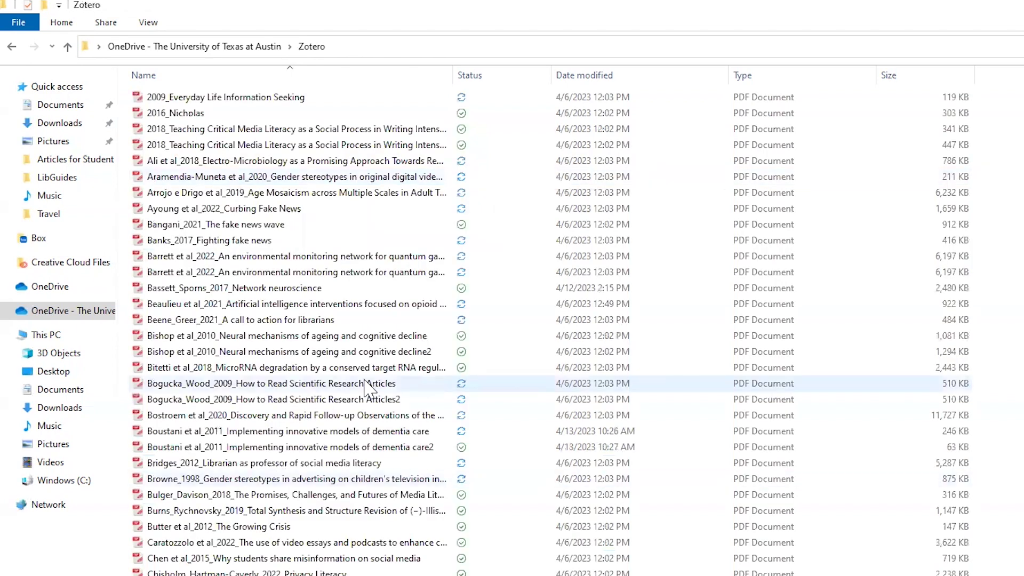
{"action": "mouse_move", "coordinate": [366, 387]}
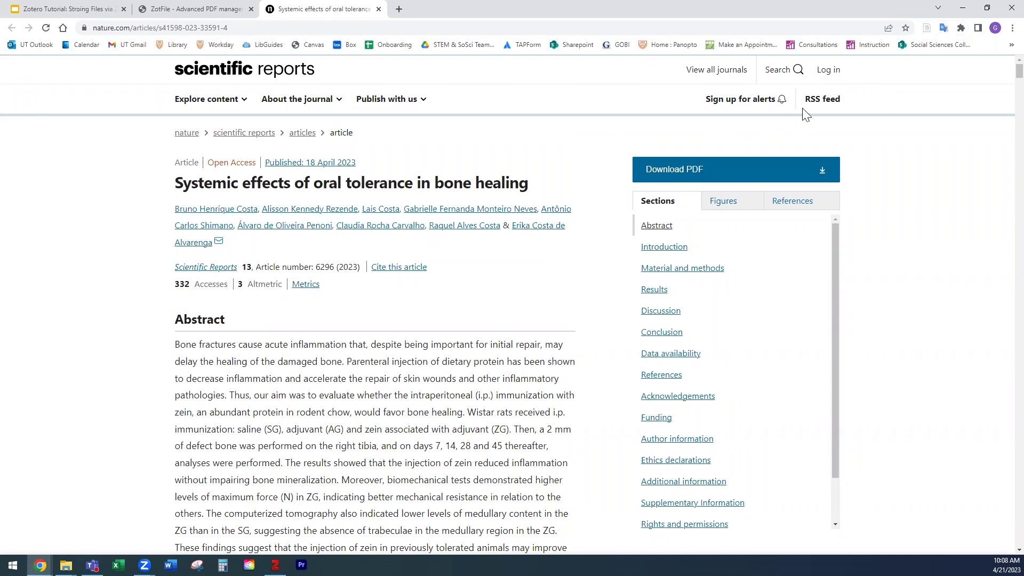
Save the bone healing article into the ZotFile Test collection with the Zotero Connector
{"action": "left_click", "coordinate": [926, 27]}
{"action": "left_click", "coordinate": [928, 77]}
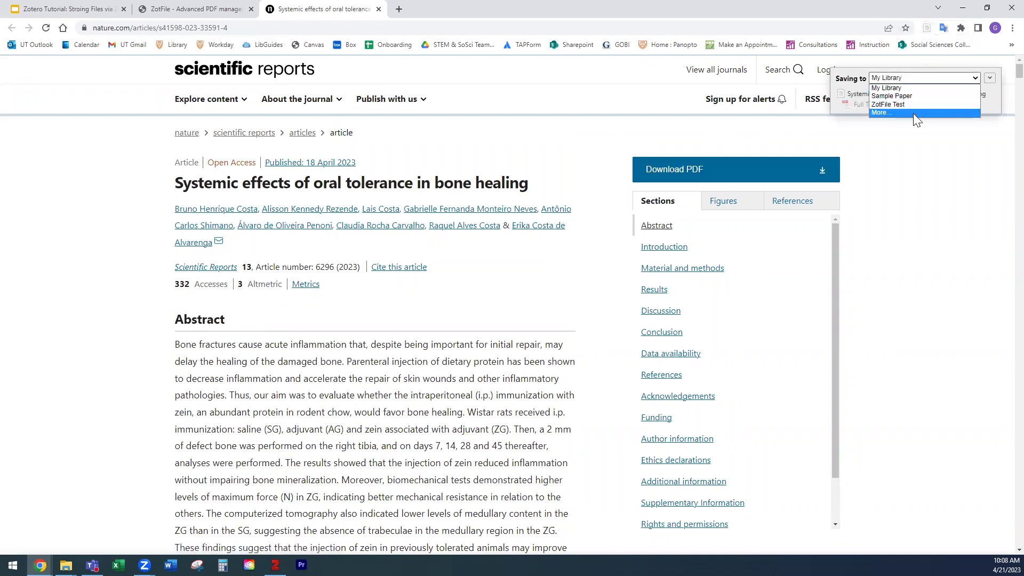
{"action": "left_click", "coordinate": [921, 103]}
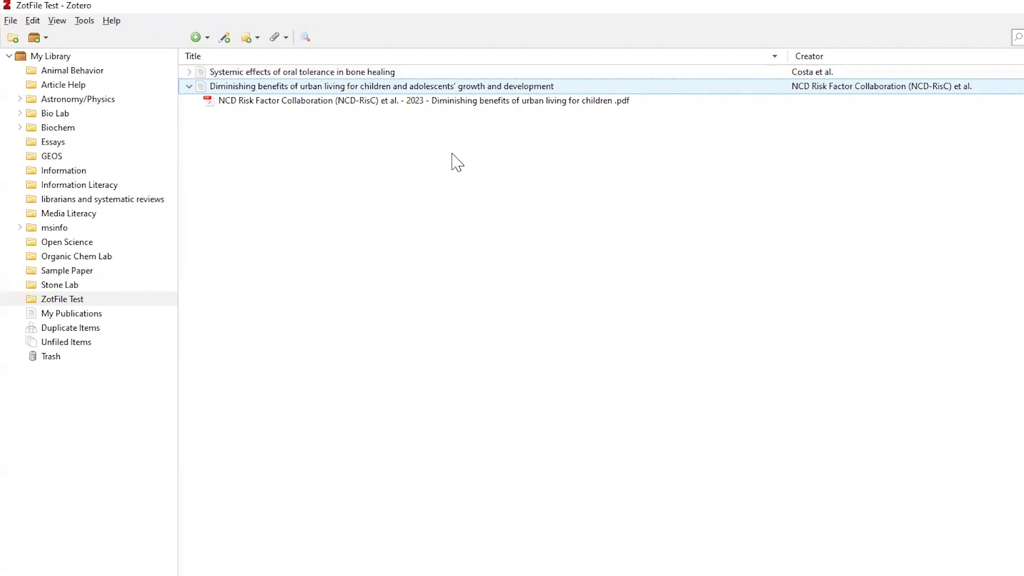
Rename and move the urban living article's PDF with ZotFile's Rename and Move
{"action": "right_click", "coordinate": [385, 88]}
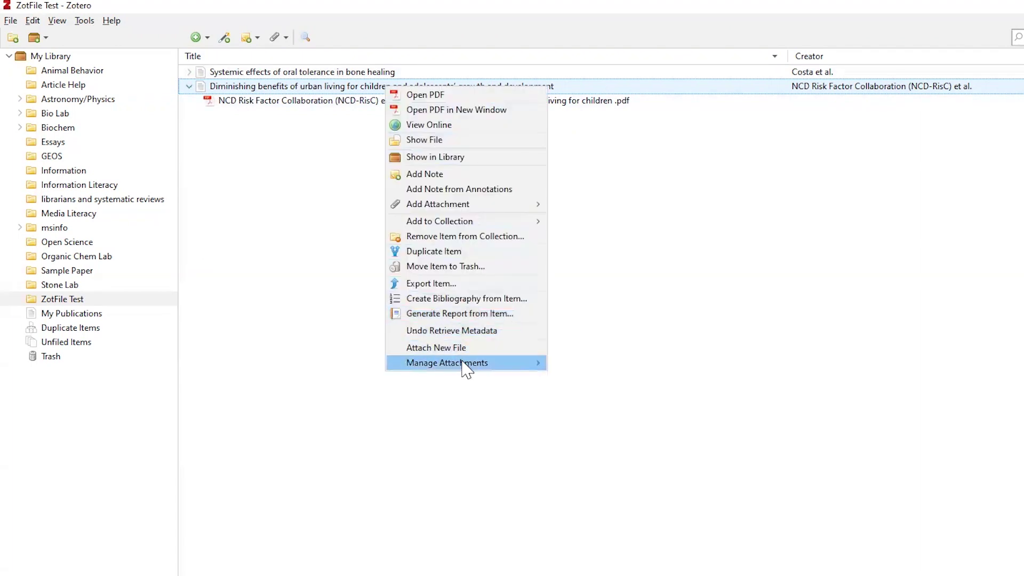
{"action": "mouse_move", "coordinate": [469, 364]}
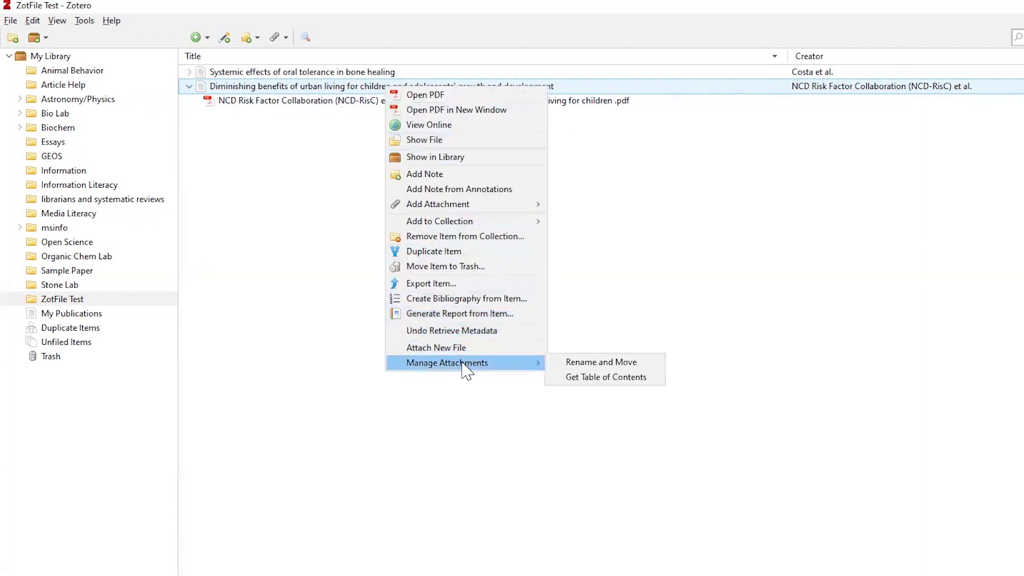
{"action": "left_click", "coordinate": [581, 363]}
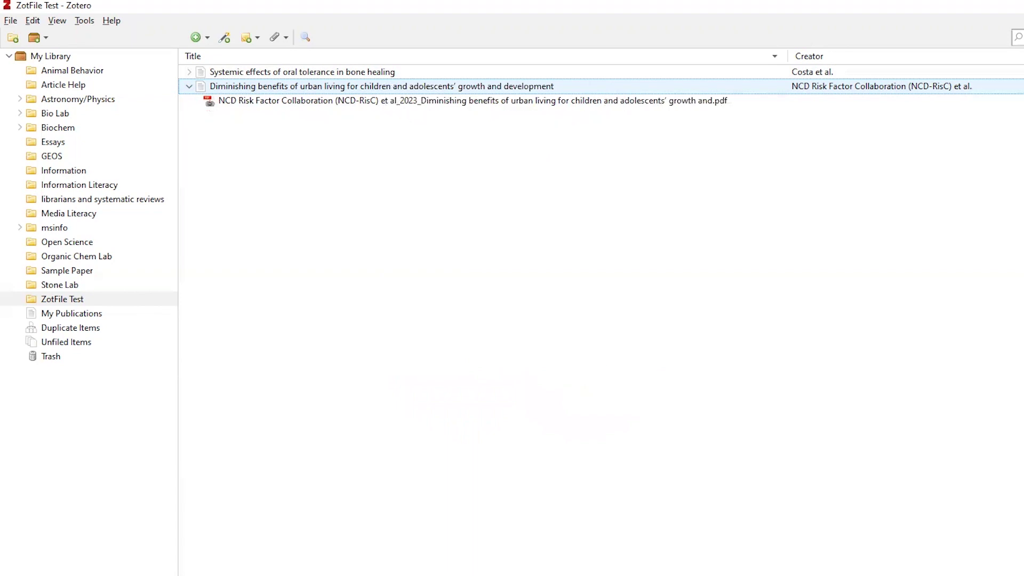